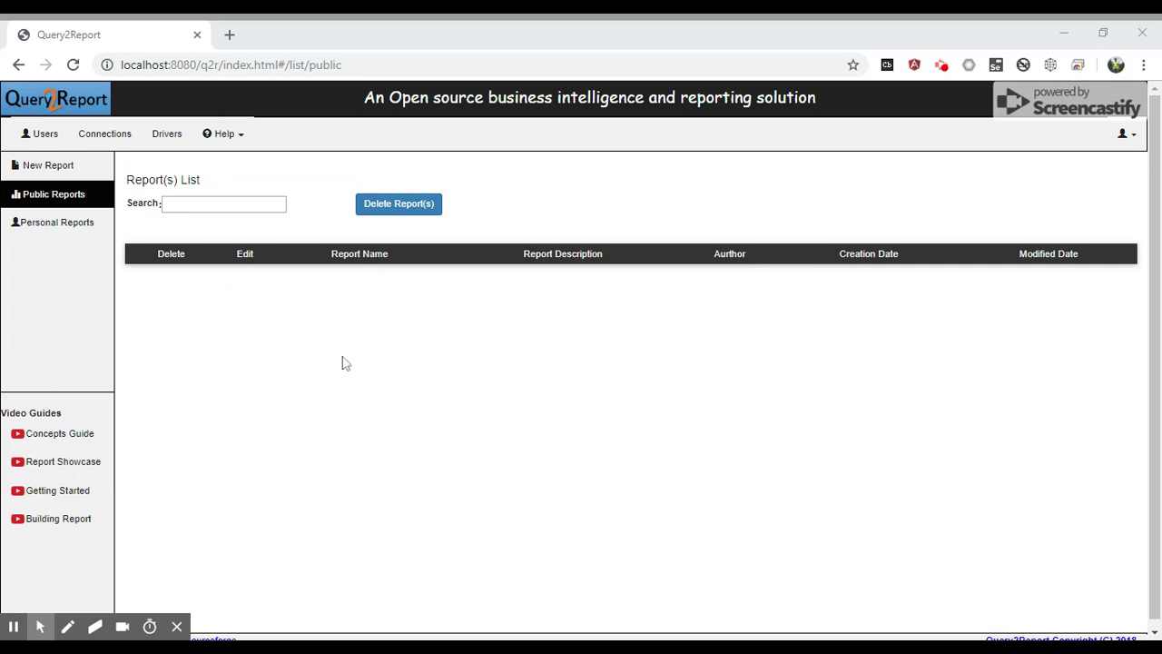
# Create a new report titled 'Weather Data' with a pasted description, and add a second panel
pyautogui.click(54, 169)
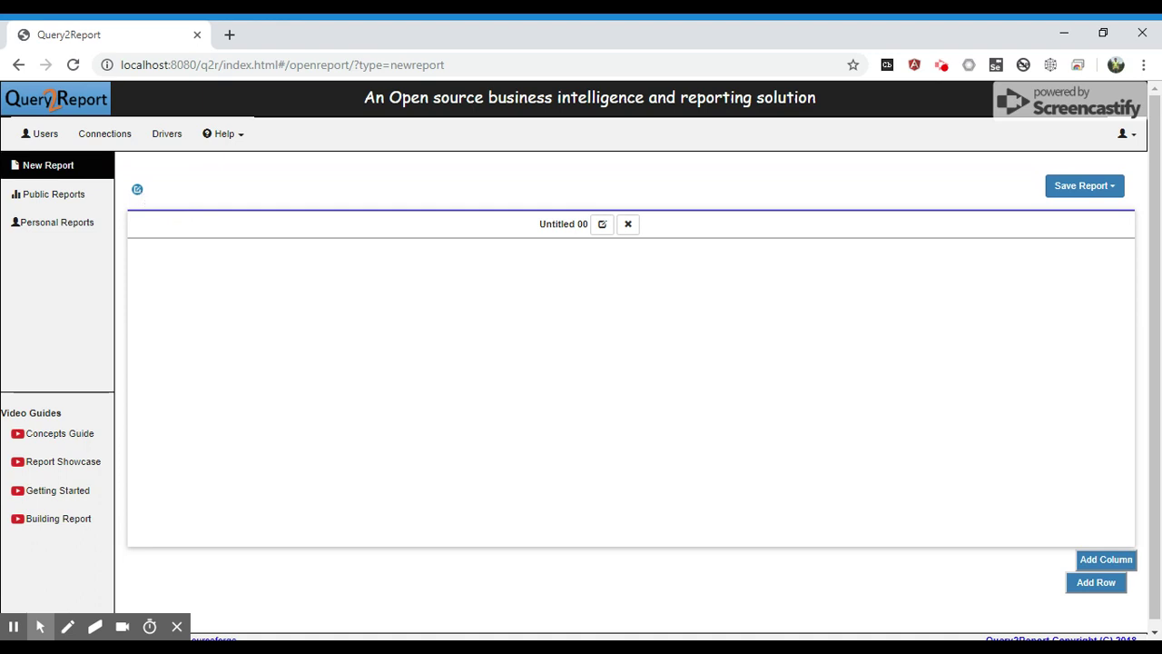
pyautogui.click(137, 189)
pyautogui.click(462, 253)
pyautogui.write('We')
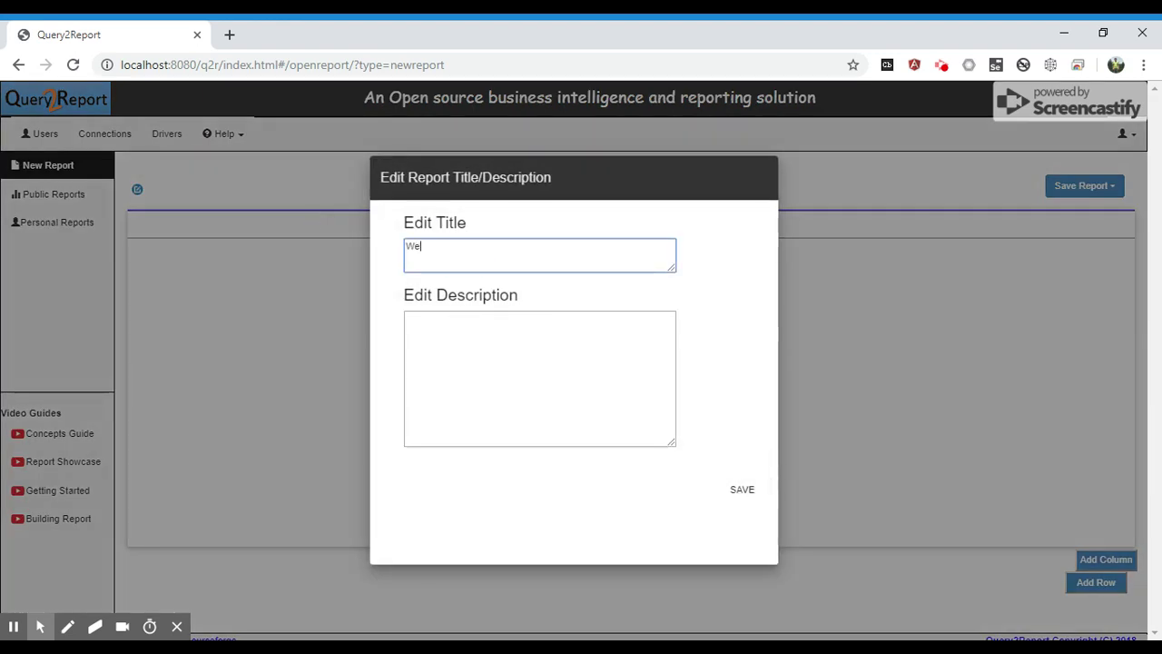
pyautogui.write('ather Data')
pyautogui.click(406, 319)
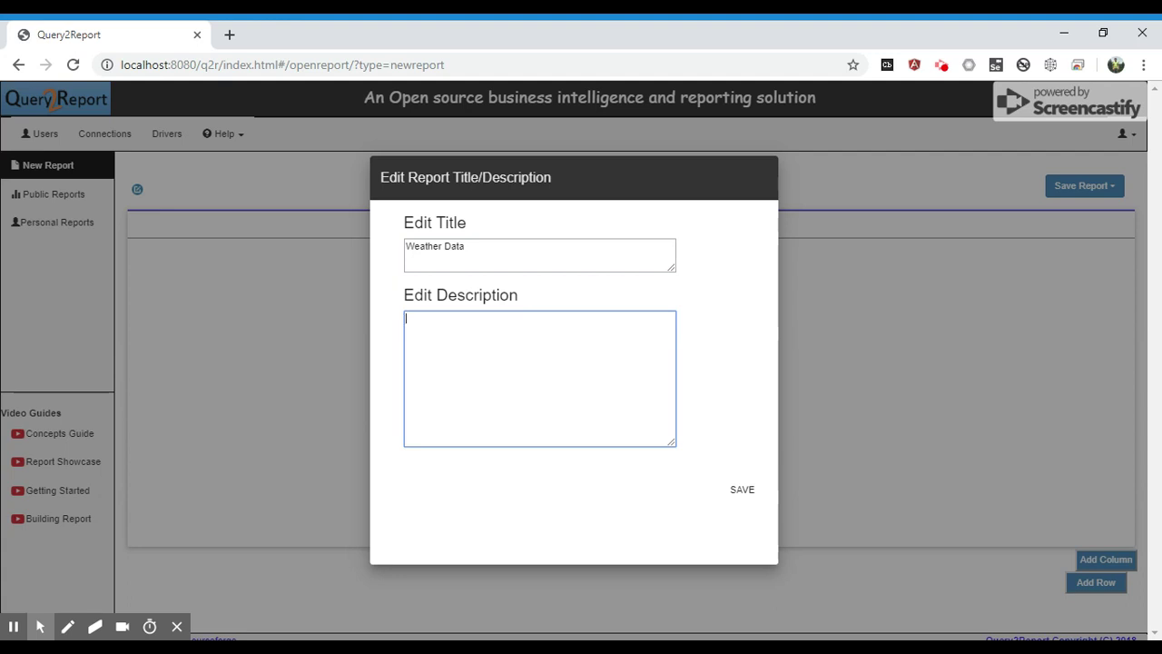
pyautogui.write('This report shows the minimum and maximum temperature recorded in your own last 50 years of the selected city in US. The same could also perform statistical analytics on the data to employ mean, standard deviation to visualize the data distribution. linear fit and poly fit trendlines to visualize the trend in data.')
pyautogui.click(741, 490)
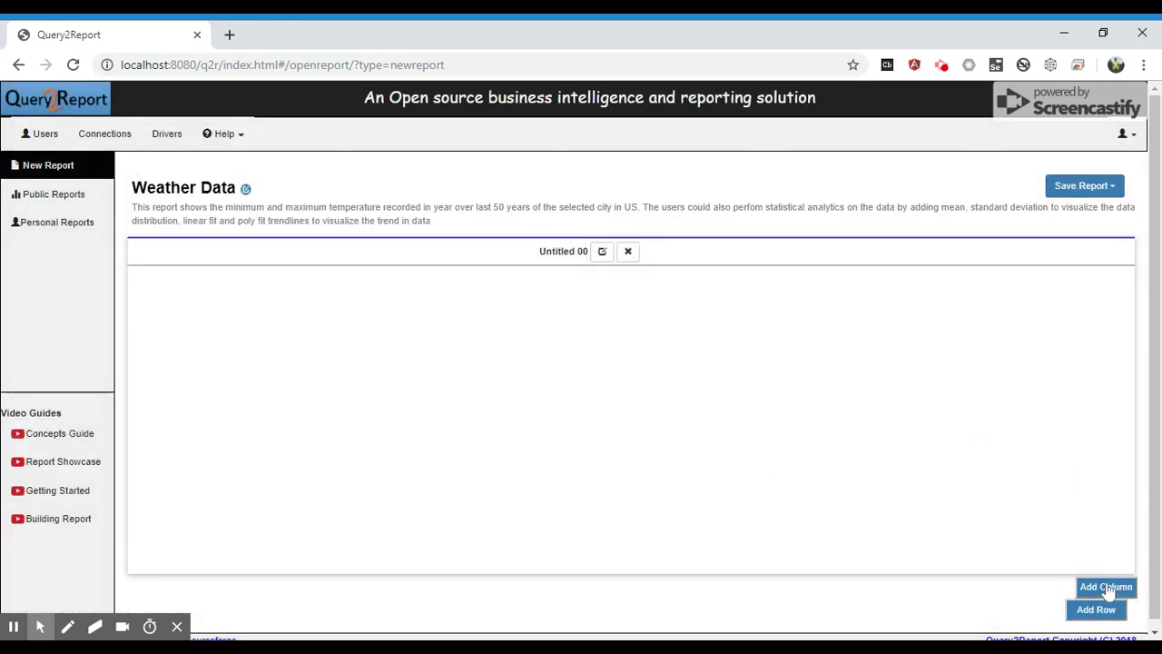
pyautogui.click(1108, 589)
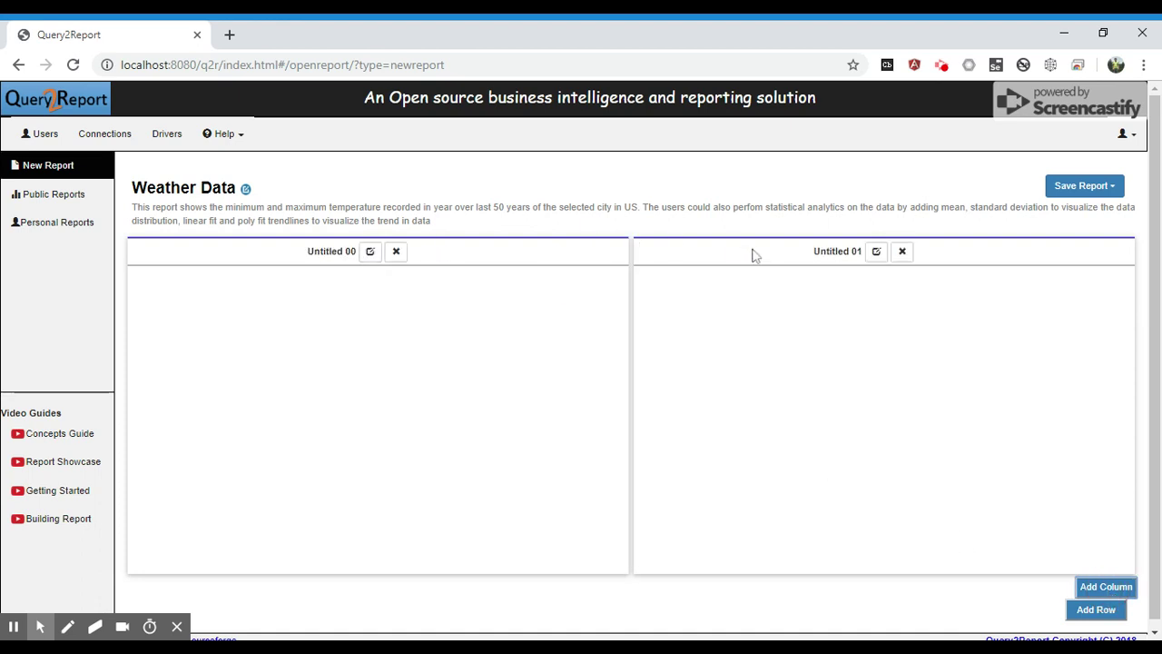
# Set the first panel to a Scatter Chart of min(temp) and preview the query
pyautogui.click(368, 253)
pyautogui.click(263, 239)
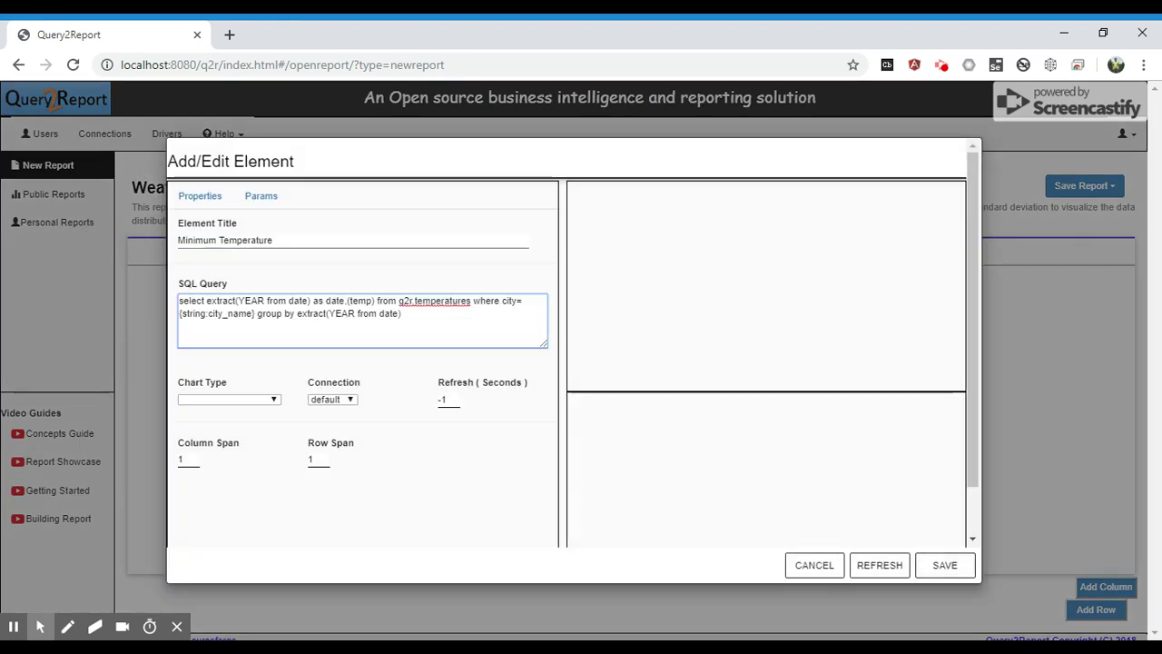
pyautogui.write('min')
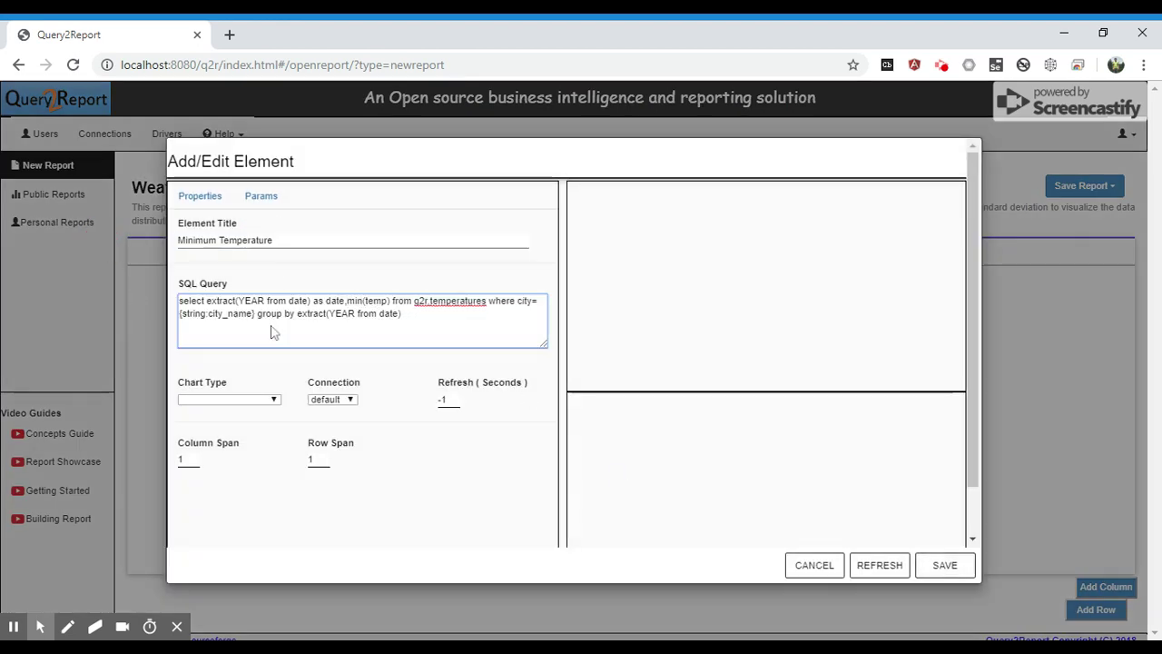
pyautogui.click(227, 399)
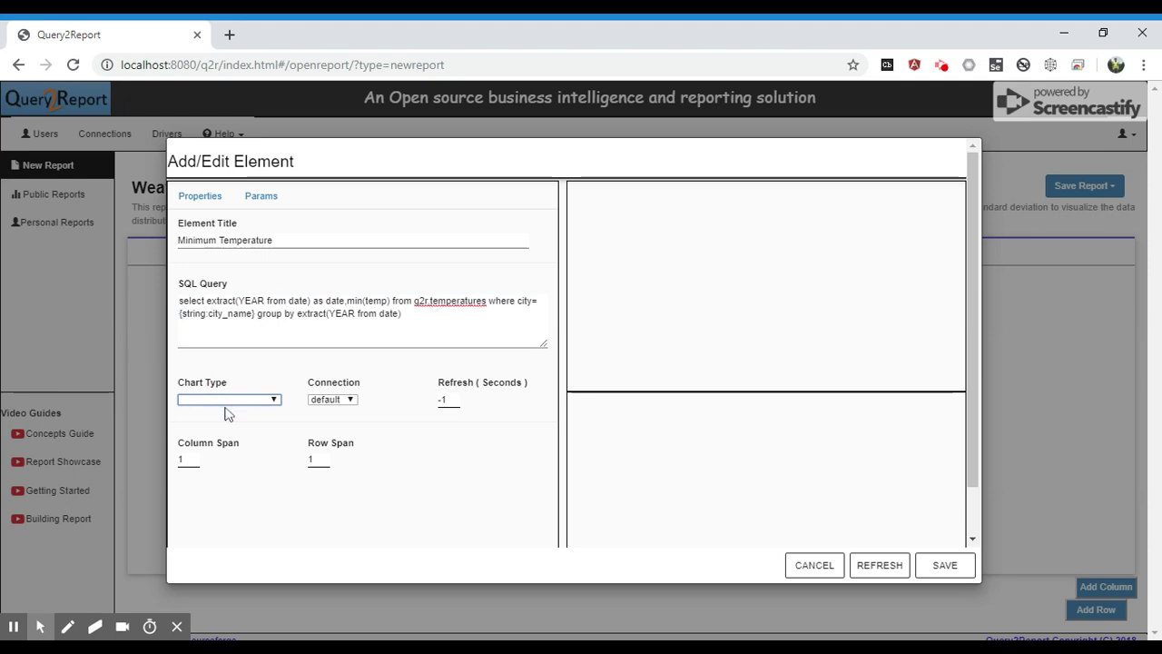
pyautogui.click(227, 500)
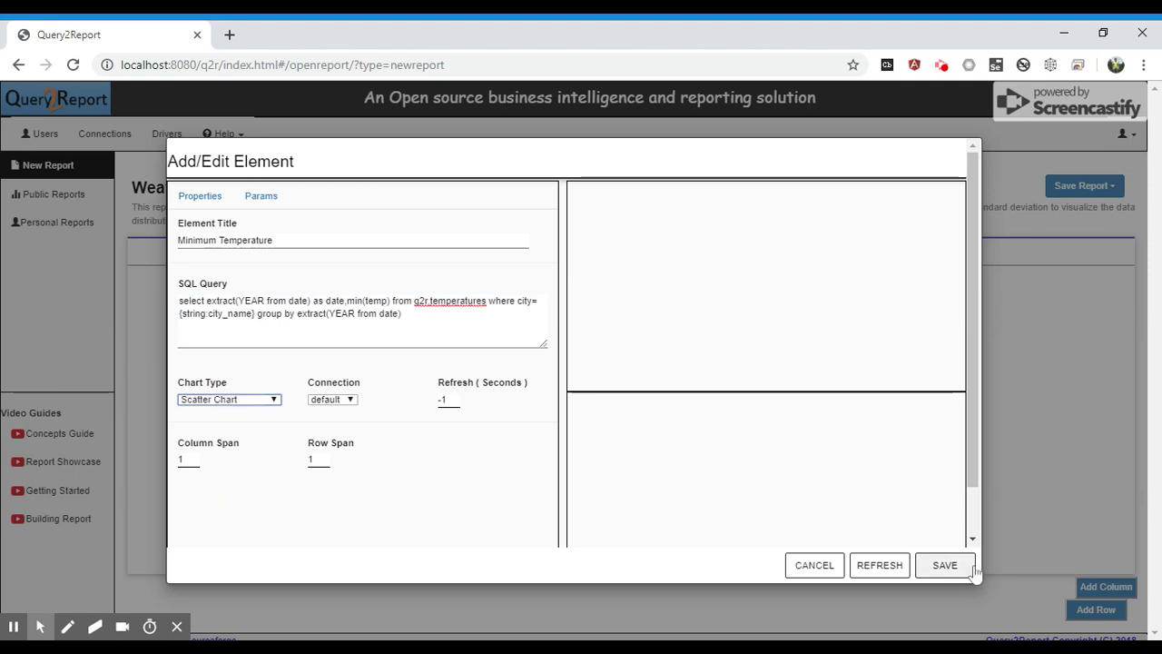
pyautogui.click(890, 565)
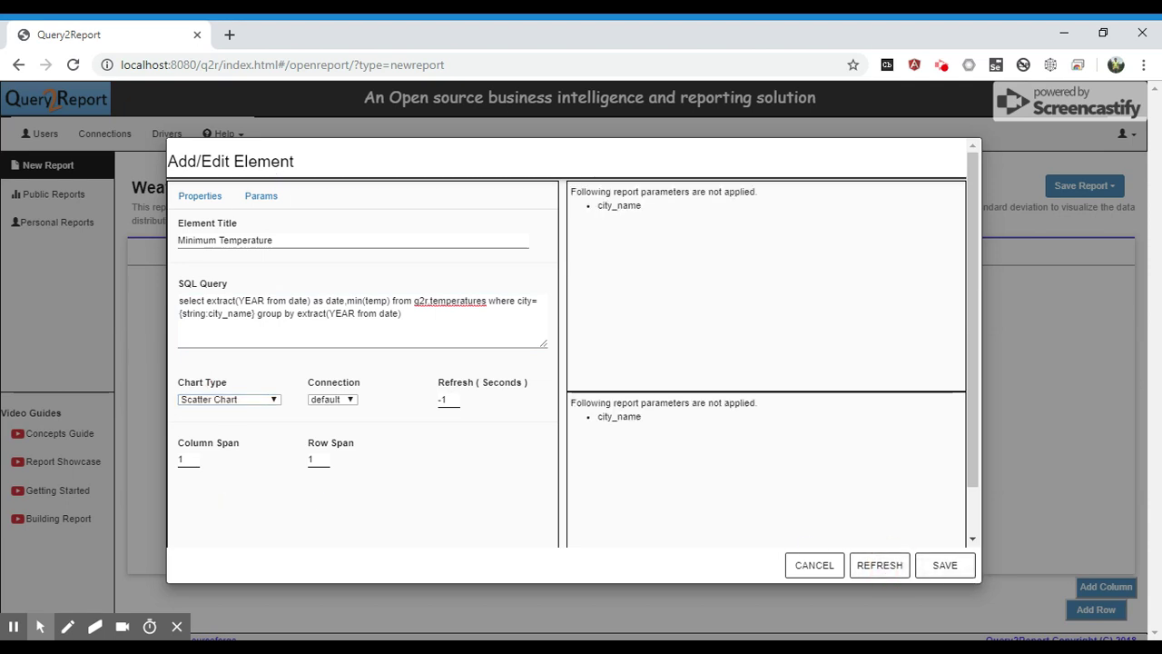
# Preview the chart with city_name NEW YORK and save the Minimum Temperature element
pyautogui.click(263, 195)
pyautogui.click(331, 284)
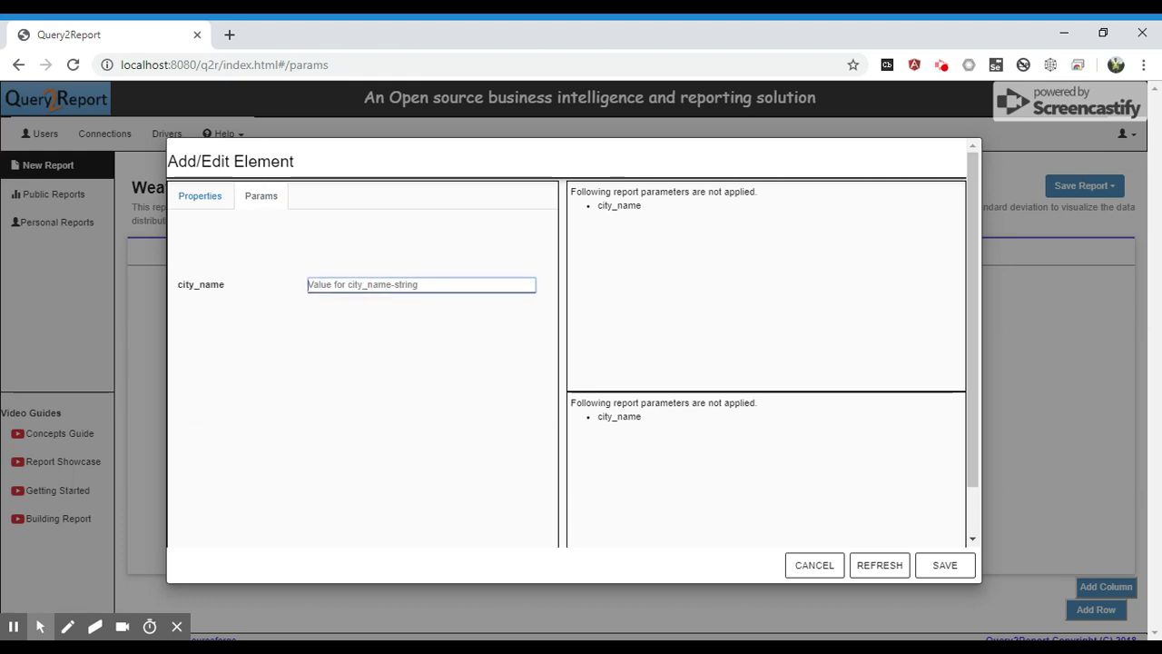
pyautogui.write('NEW YORK')
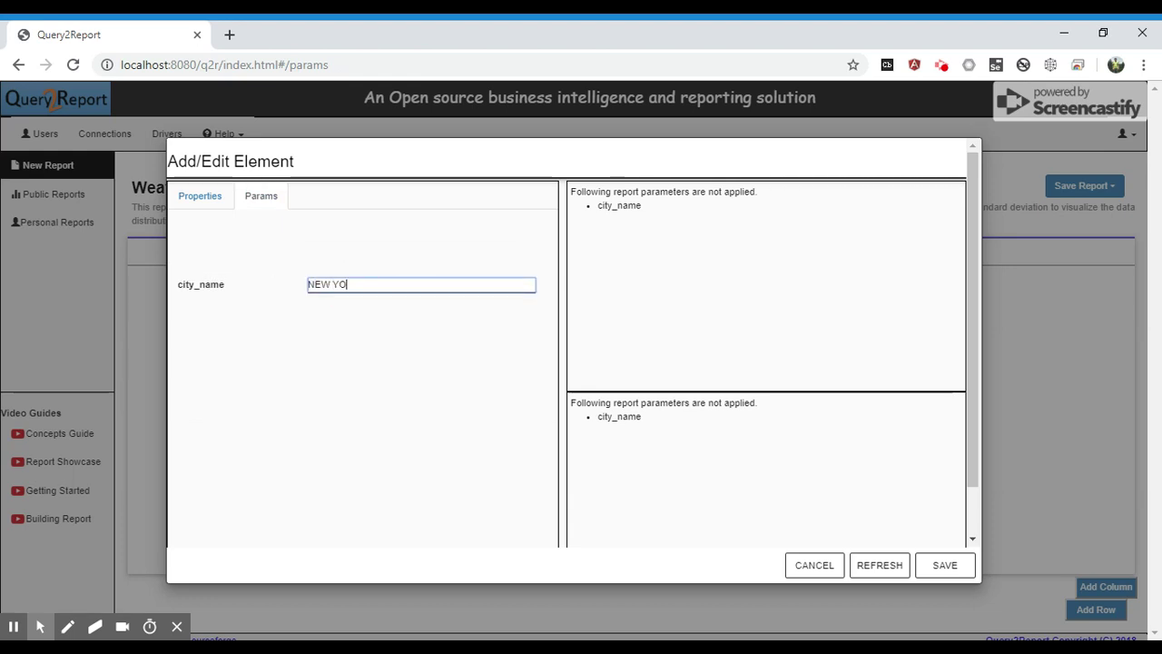
pyautogui.click(878, 562)
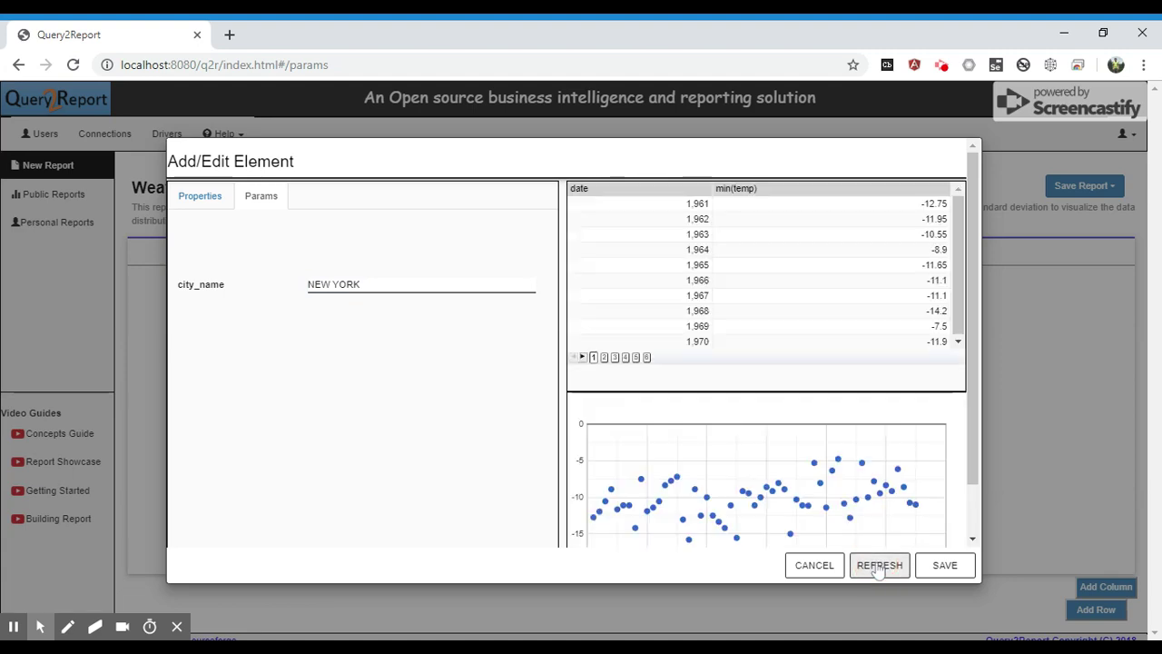
pyautogui.click(945, 565)
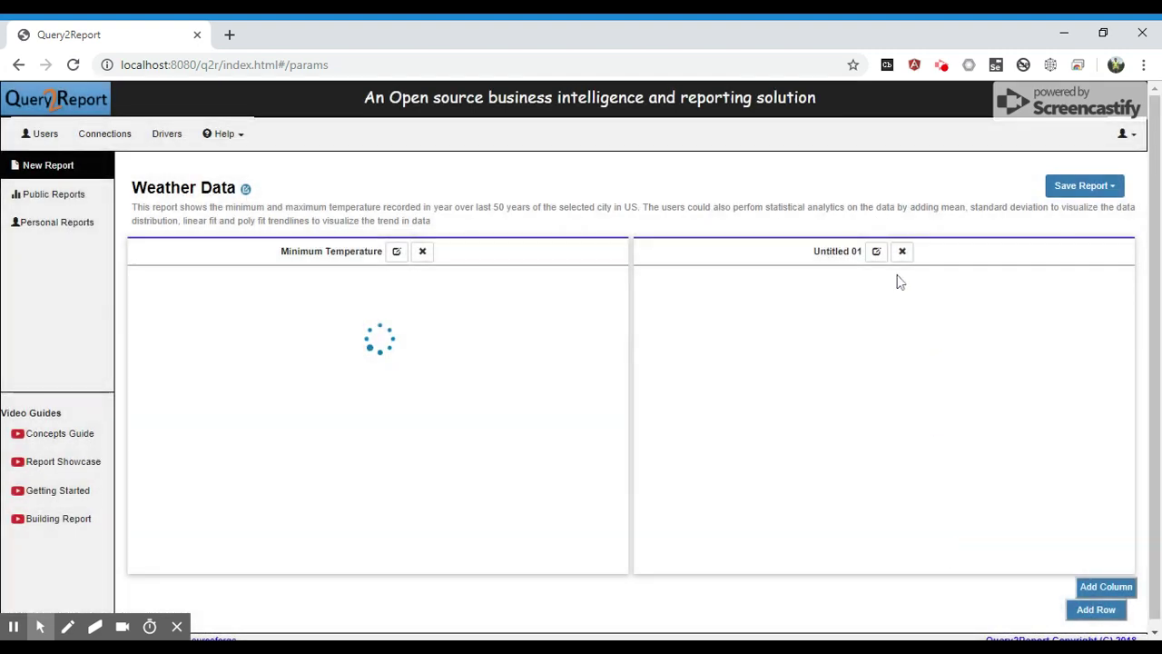
# Title the second panel 'Maximum Temperature' and paste in its maximum temperature query
pyautogui.click(876, 252)
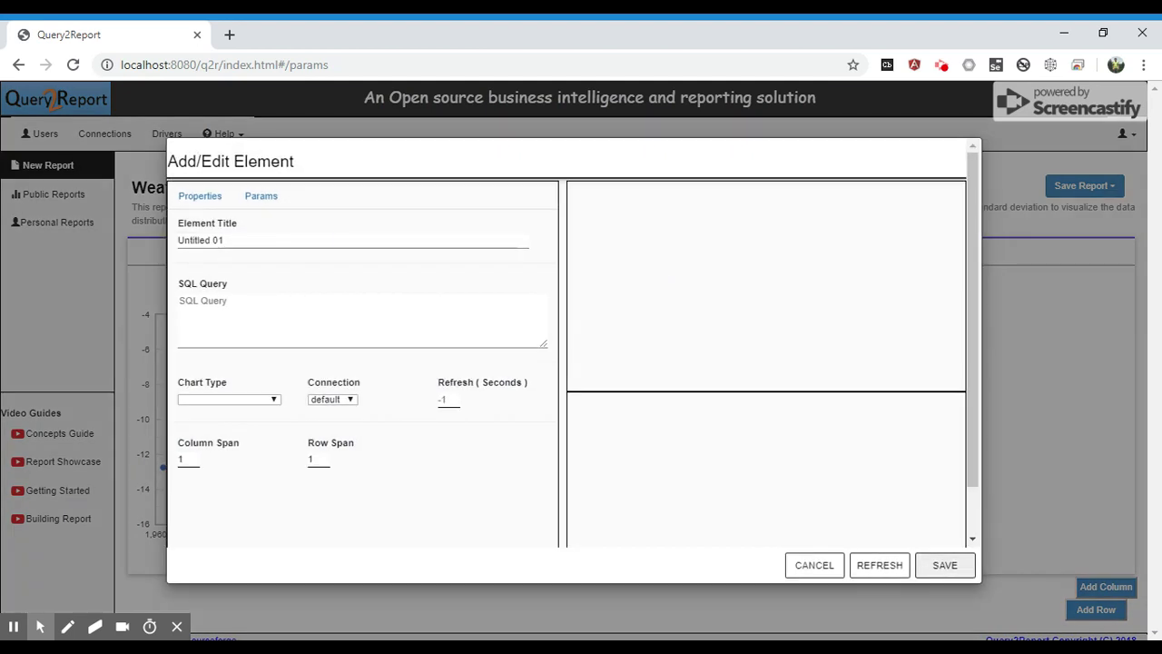
pyautogui.click(51, 220)
pyautogui.write('Maxo')
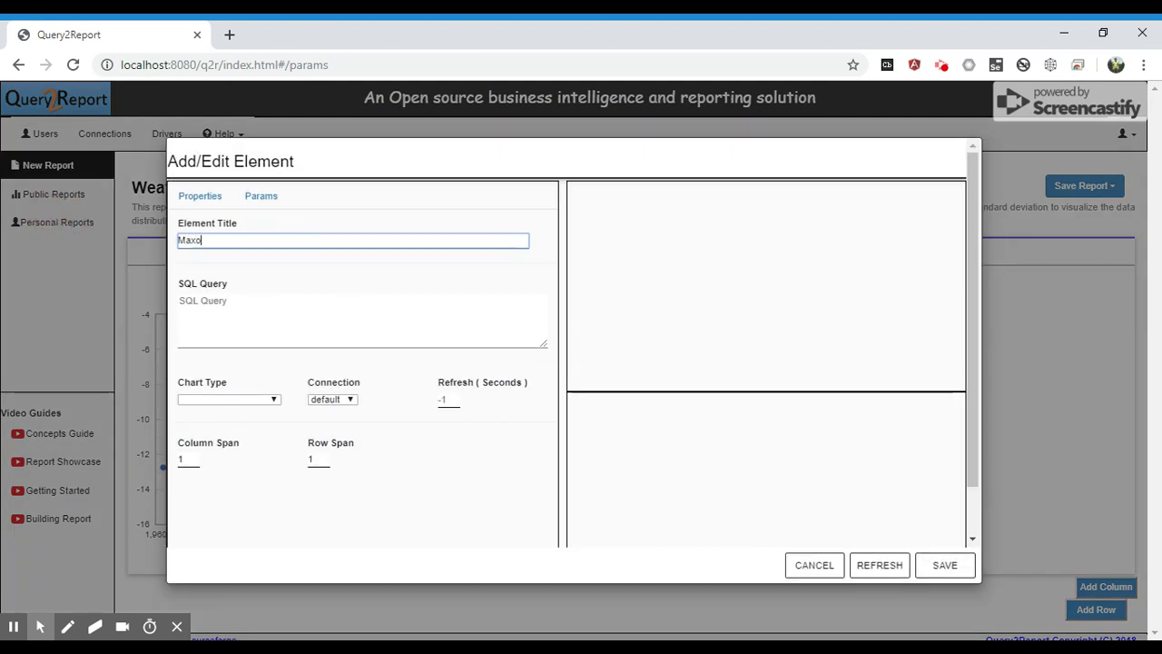
pyautogui.press('BackSpace')
pyautogui.write('imum Tem')
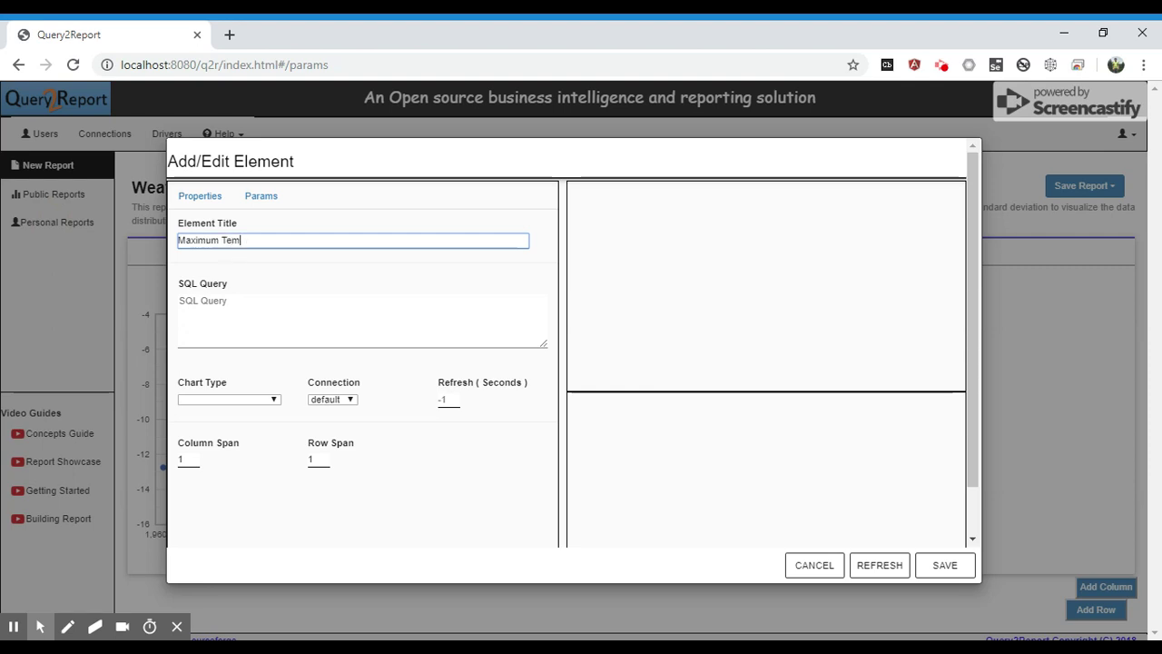
pyautogui.write('perature')
pyautogui.click(180, 301)
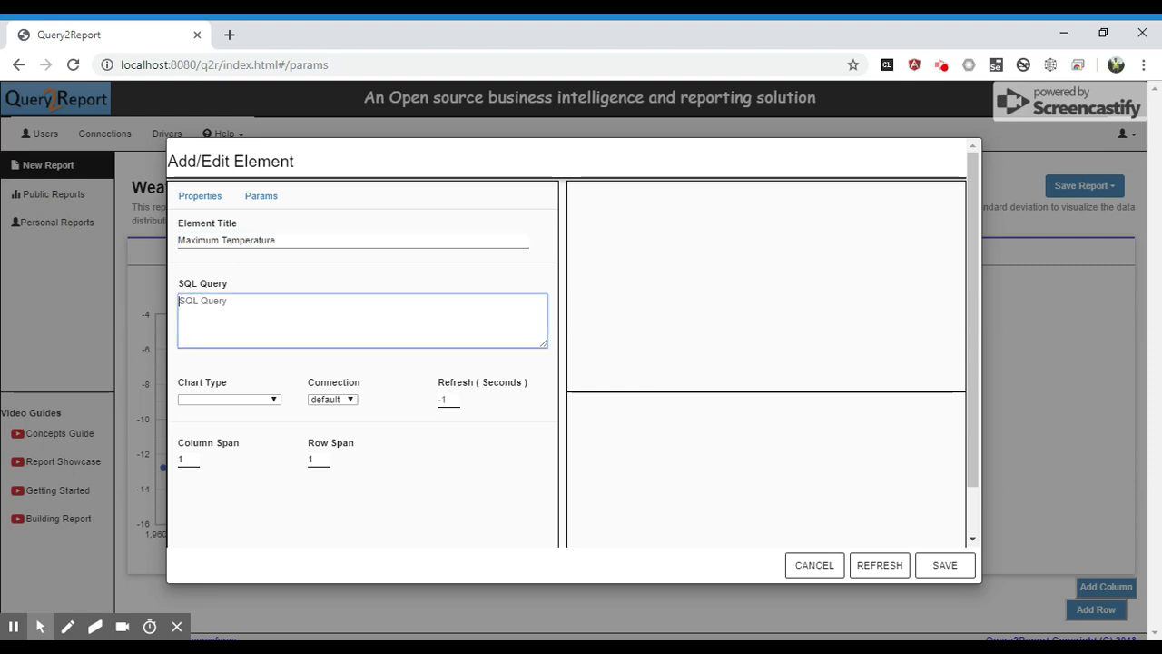
pyautogui.write('select extract(YEAR from date) as date,max(temp) from q2r.temperatures where city={string:city_name} group by extract(YEAR from date)')
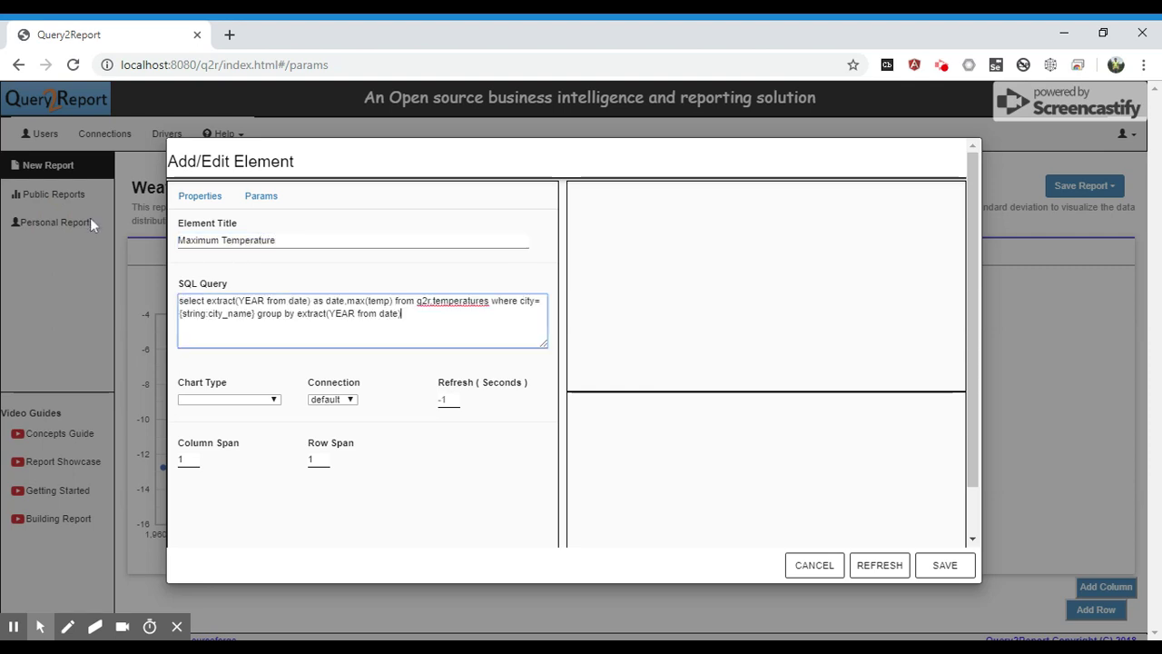
# Make it a Scatter Chart, preview it with city_name NEW YORK, and save the element
pyautogui.click(221, 400)
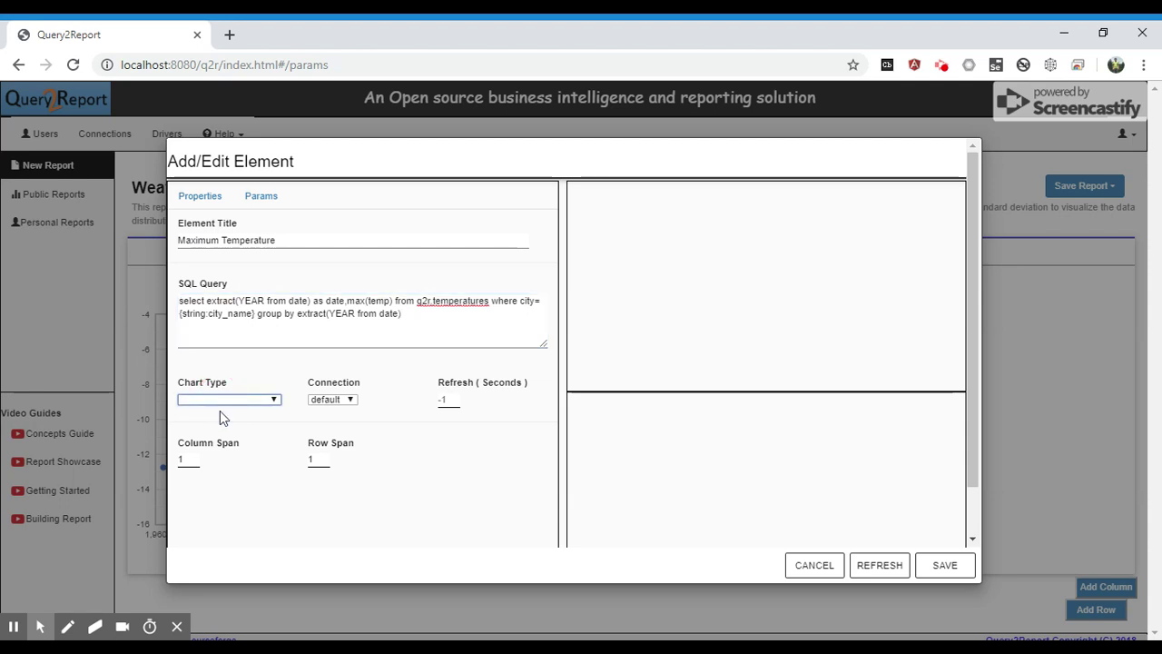
pyautogui.click(233, 500)
pyautogui.click(888, 564)
pyautogui.click(261, 197)
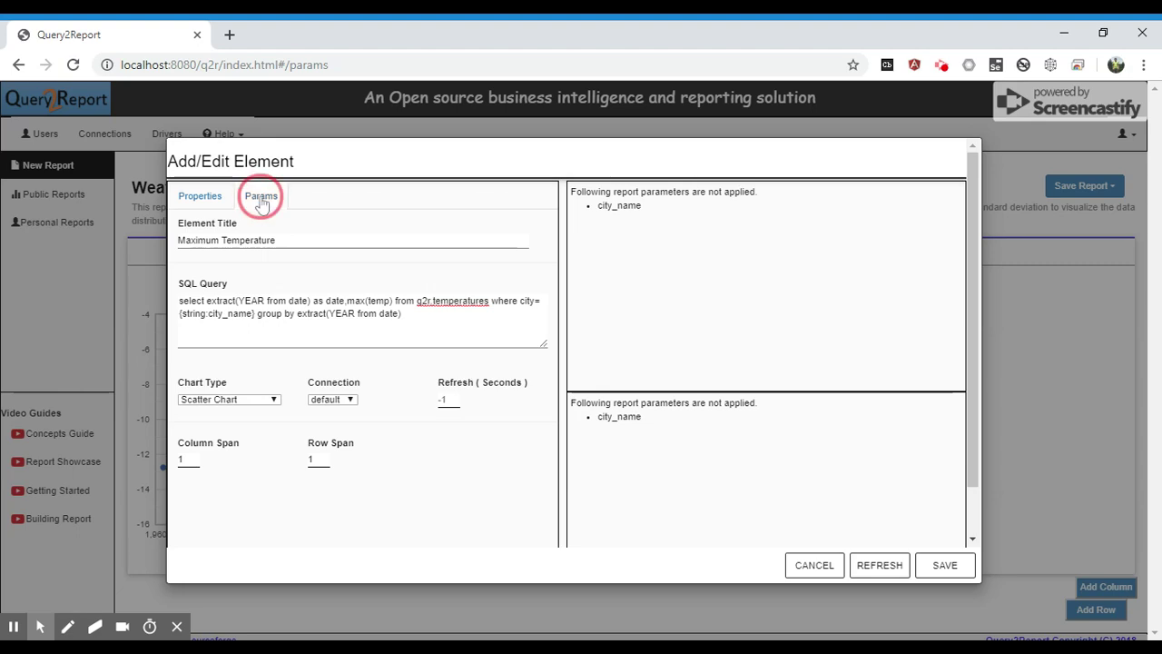
pyautogui.click(350, 283)
pyautogui.write('NEW')
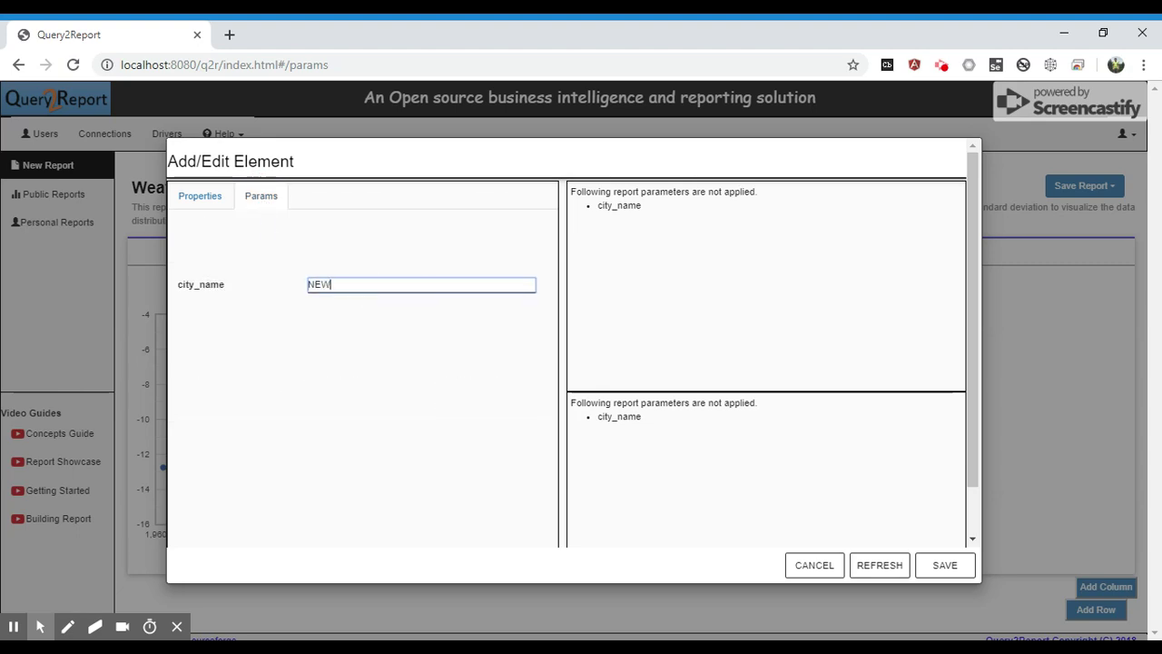
pyautogui.write(' YORK')
pyautogui.click(944, 564)
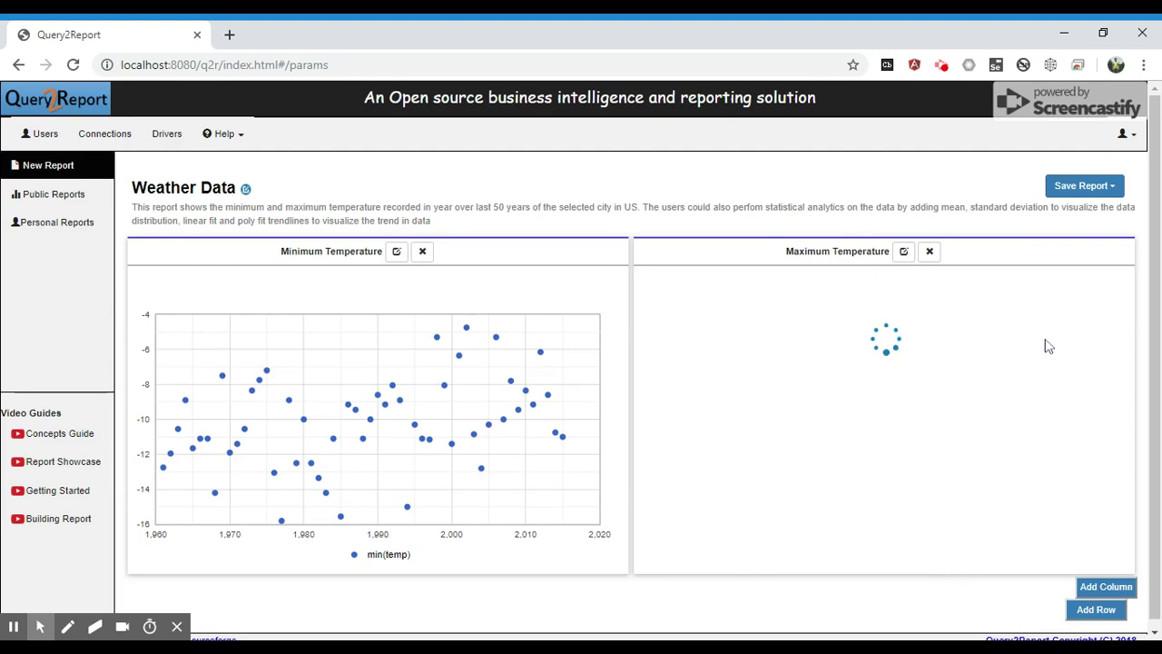
# Save the Weather Data report to the Public Folder
pyautogui.click(1094, 198)
pyautogui.click(1089, 211)
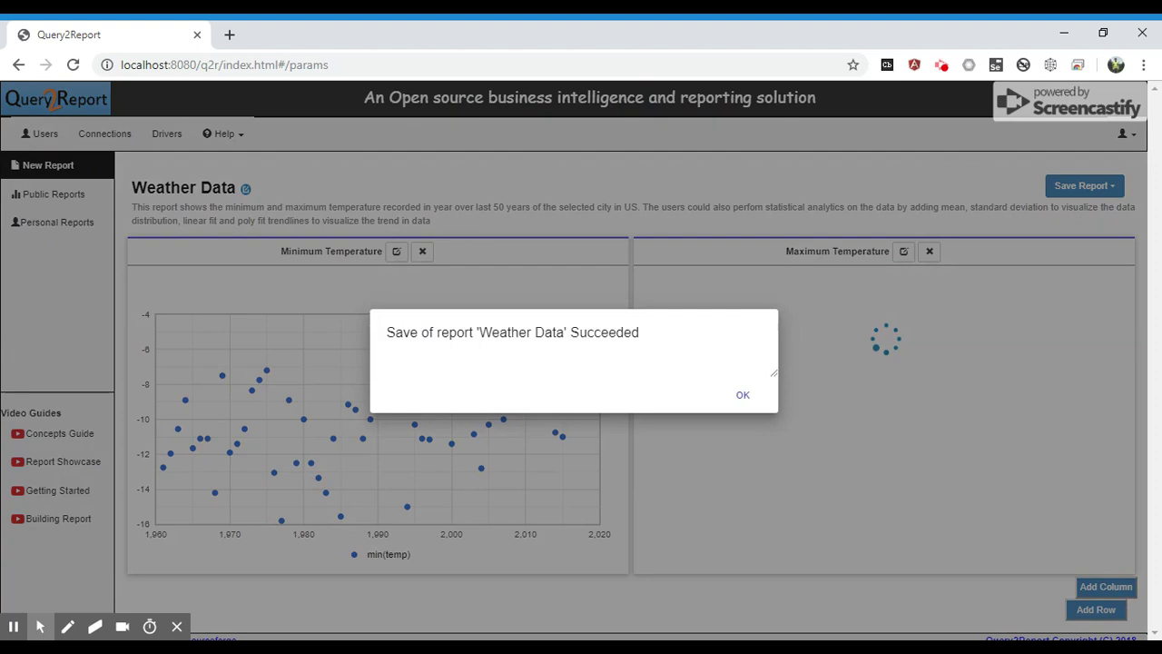
pyautogui.click(743, 394)
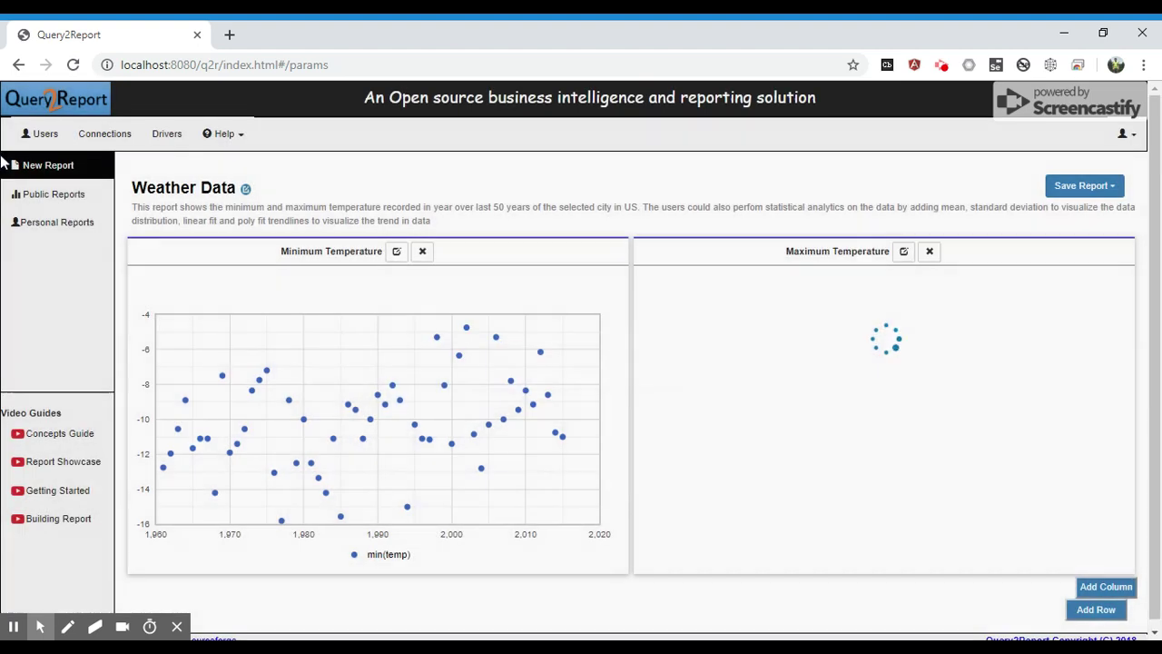
# Reopen Weather Data from Public Reports and apply NEW YORK as the city_name parameter
pyautogui.click(61, 197)
pyautogui.click(253, 277)
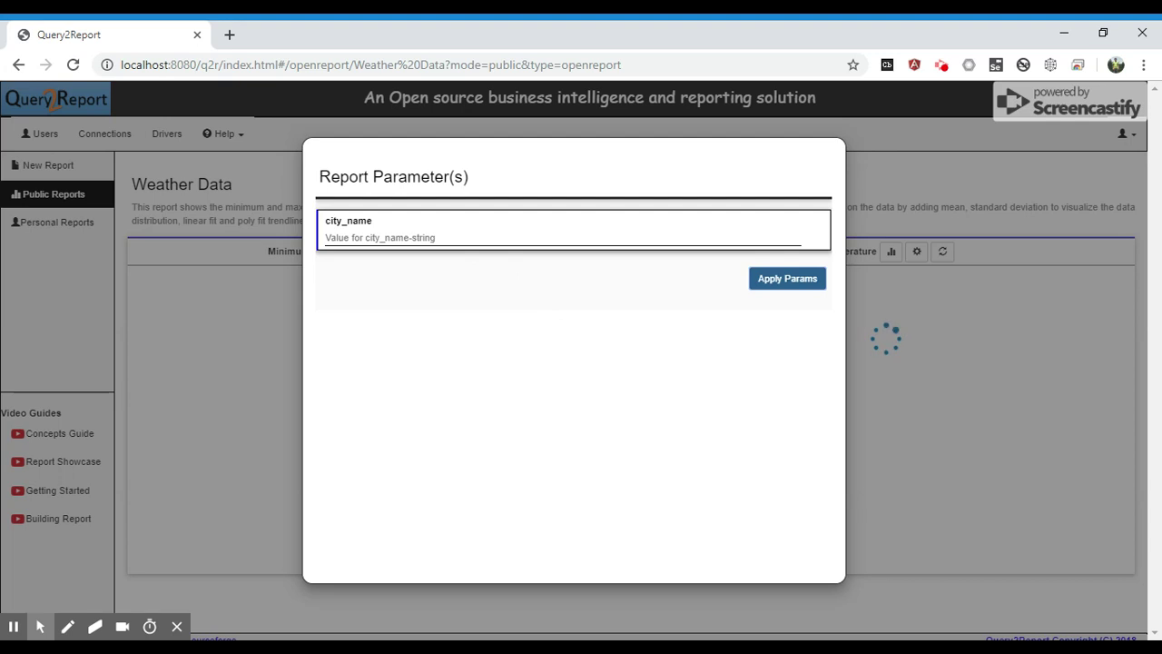
pyautogui.click(454, 238)
pyautogui.write('NEW Y')
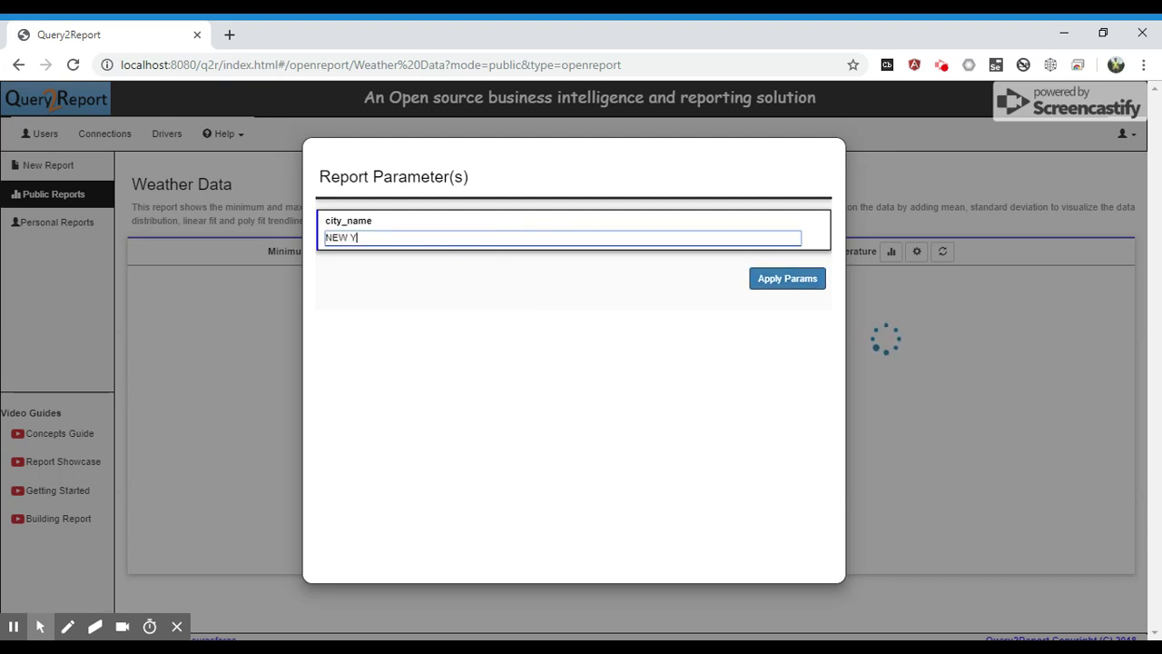
pyautogui.write('ORK')
pyautogui.click(787, 279)
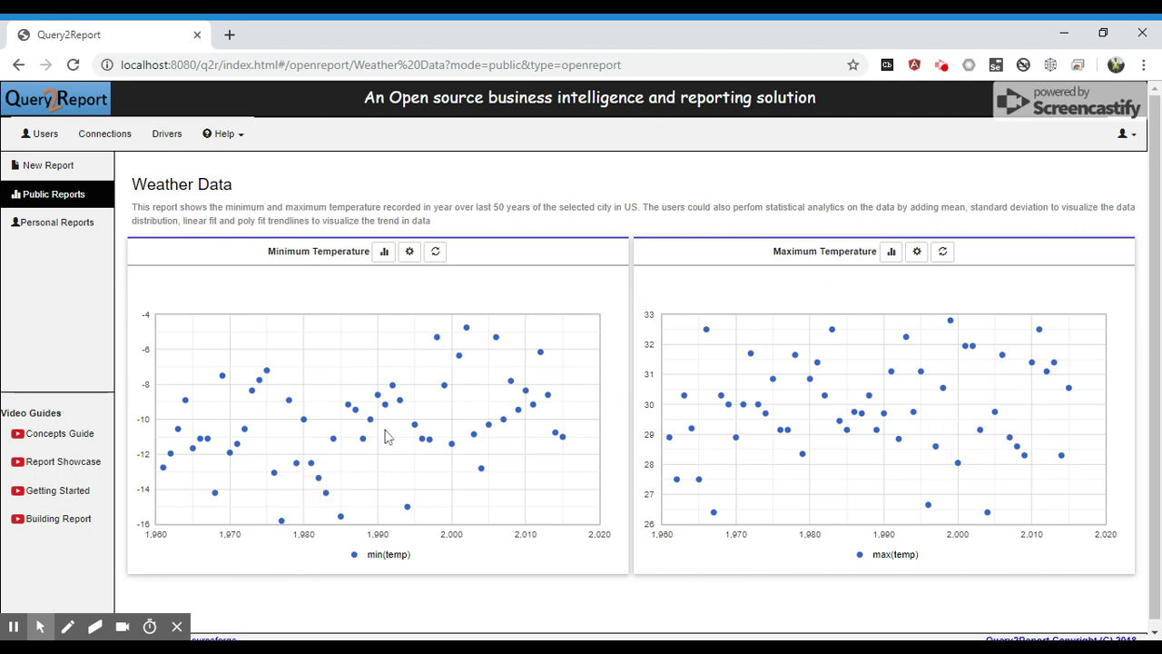
# Add a Mean line to both charts, near -10 for min(temp) and 30 for max(temp)
pyautogui.click(409, 252)
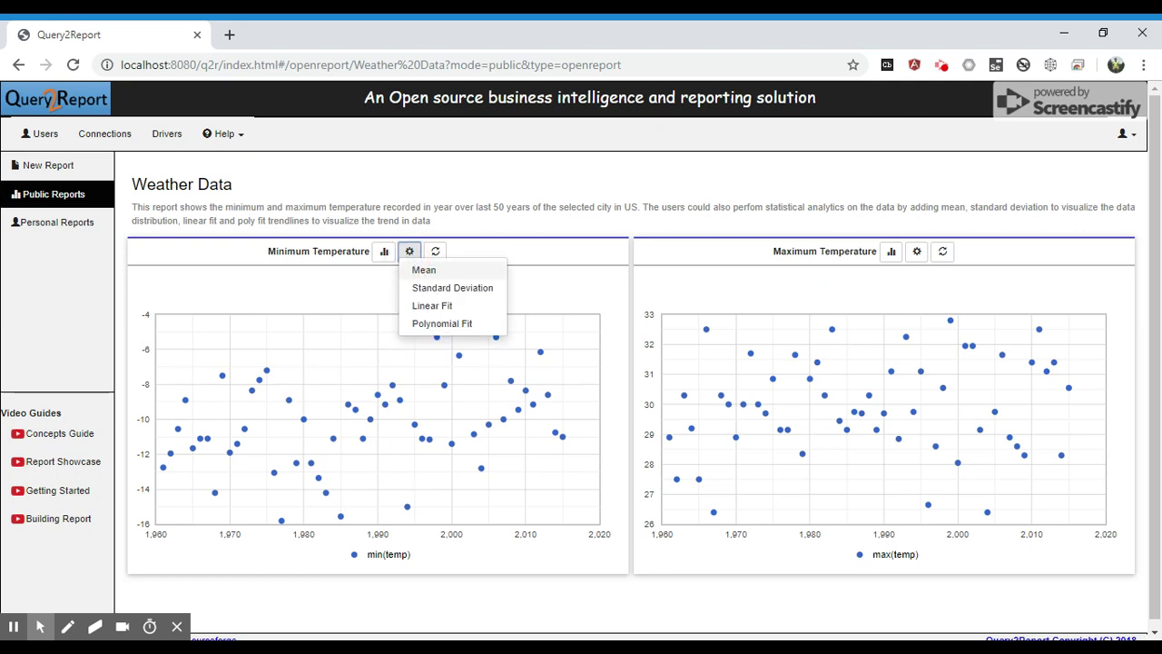
pyautogui.click(423, 272)
pyautogui.click(916, 251)
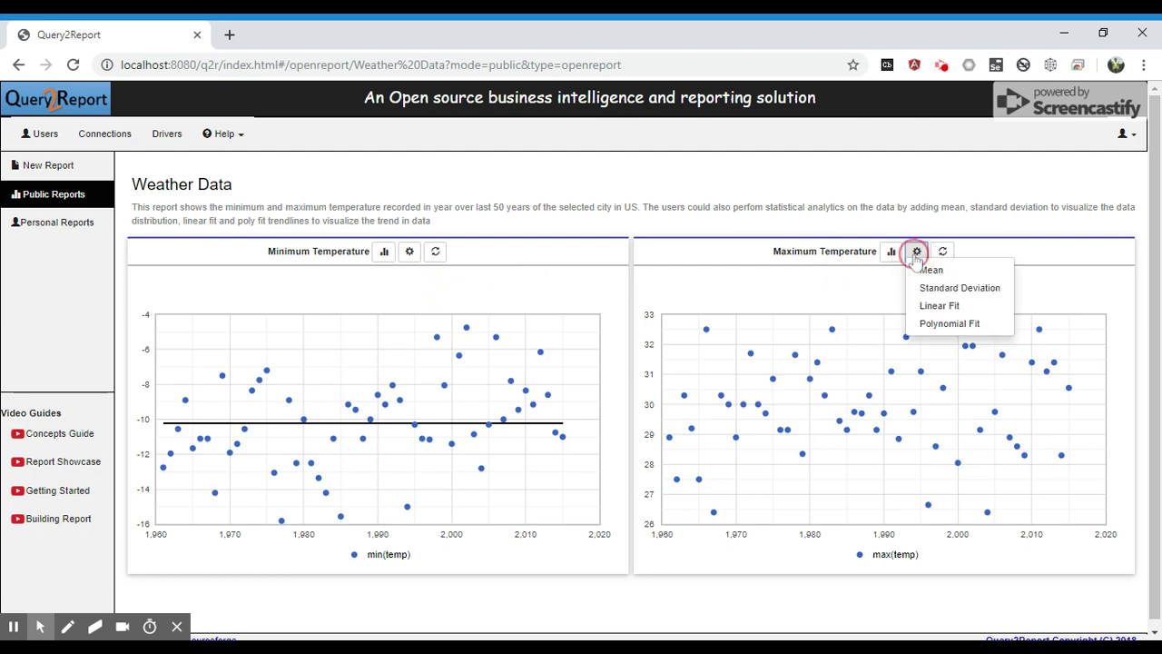
pyautogui.click(931, 269)
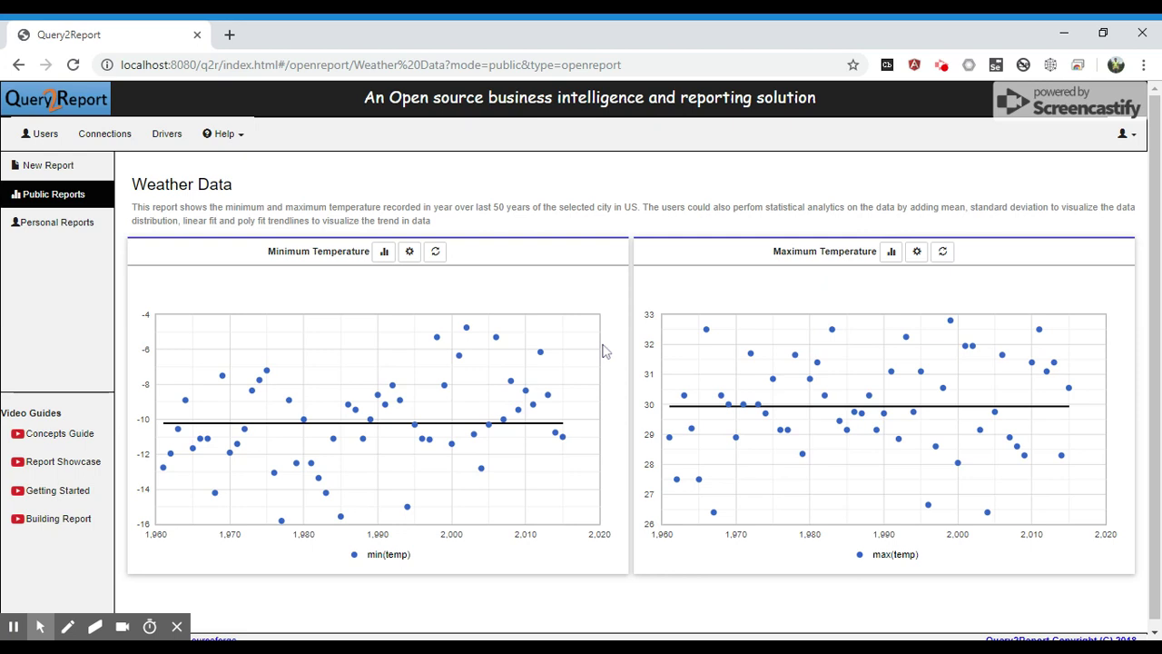
# Add Standard Deviation bands to both charts, about -12.7 to -7.7 and 28.3 to 31.5
pyautogui.click(407, 253)
pyautogui.click(423, 289)
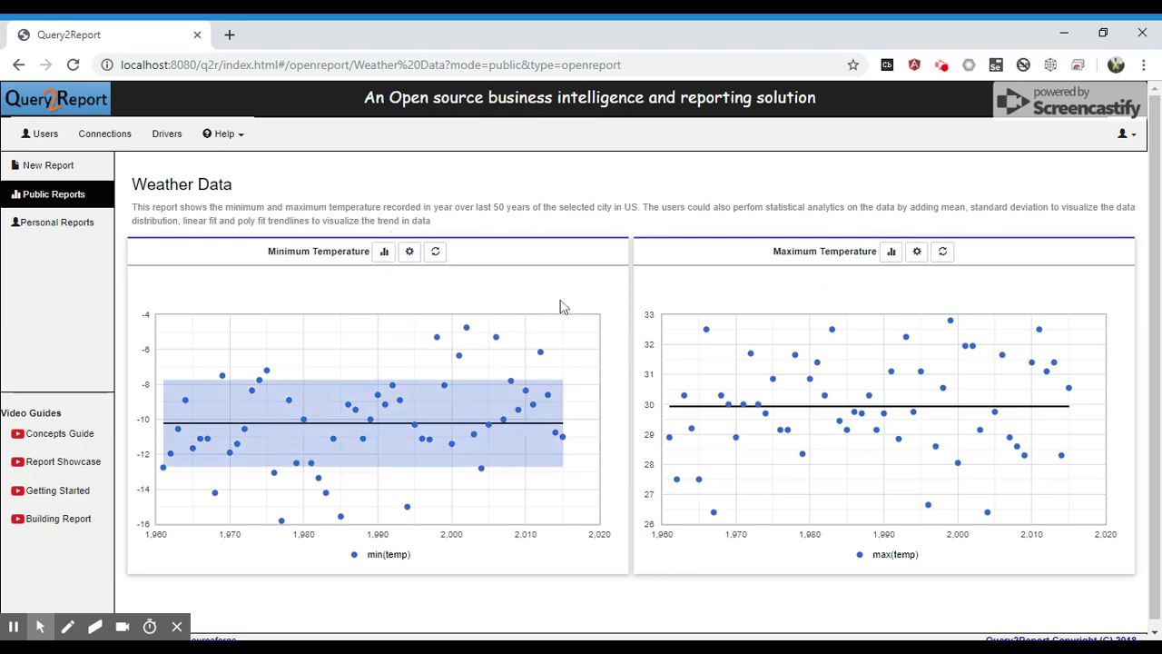
pyautogui.click(916, 252)
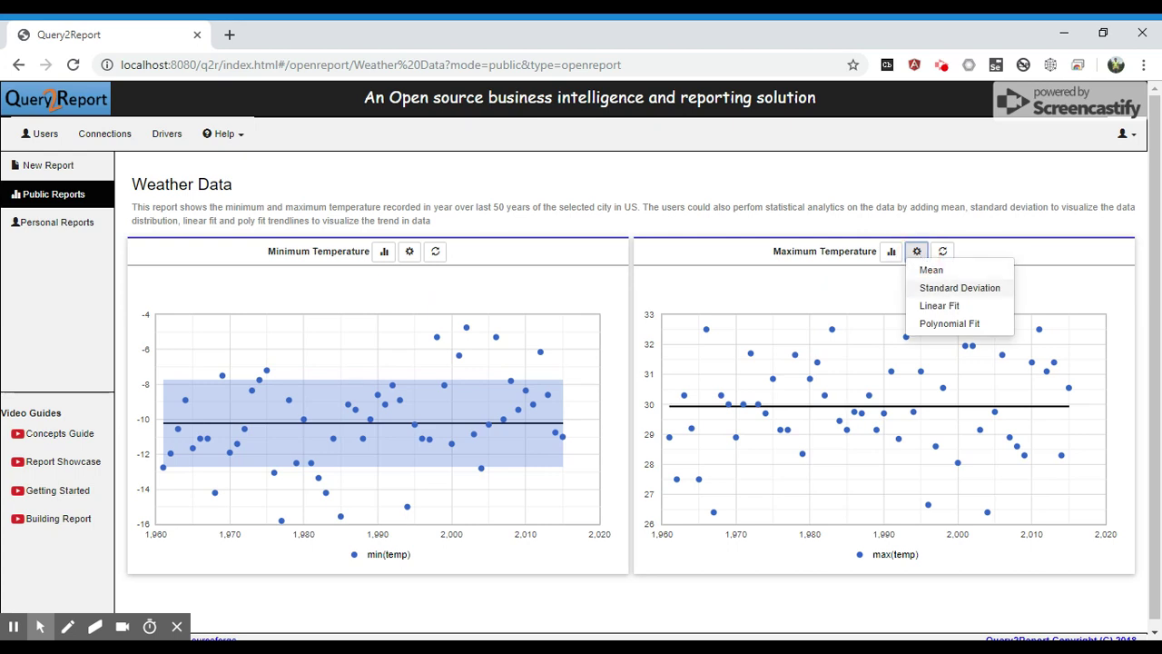
pyautogui.click(959, 288)
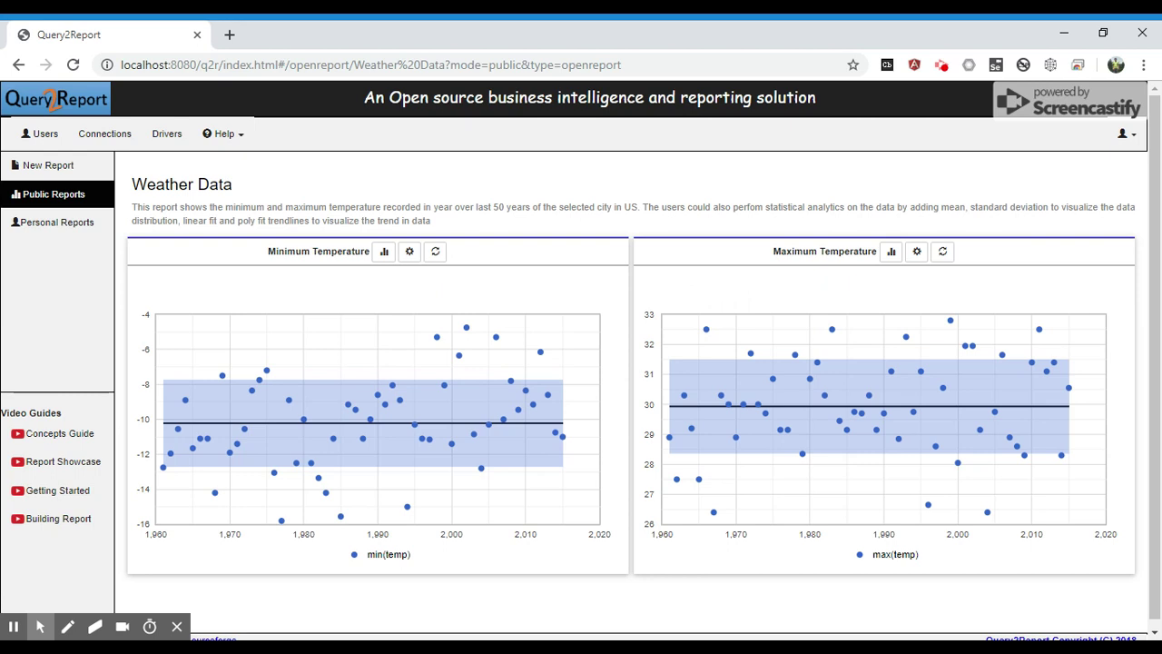
# Add a Linear Fit trendline to both the min(temp) and max(temp) scatter charts
pyautogui.click(409, 254)
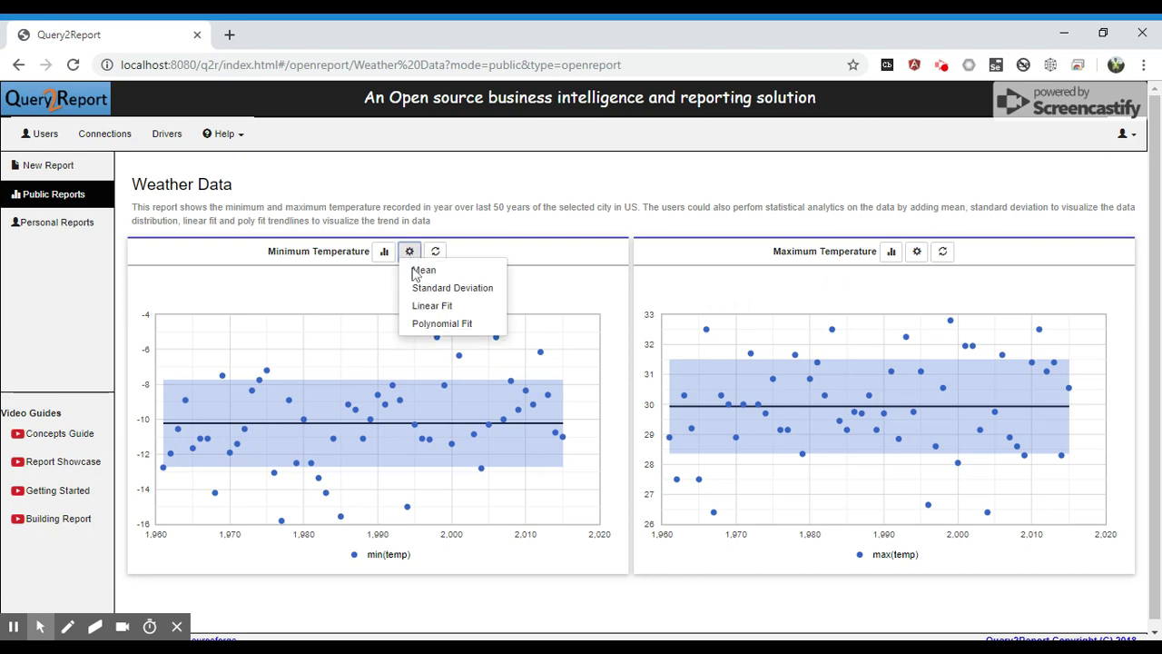
pyautogui.click(426, 303)
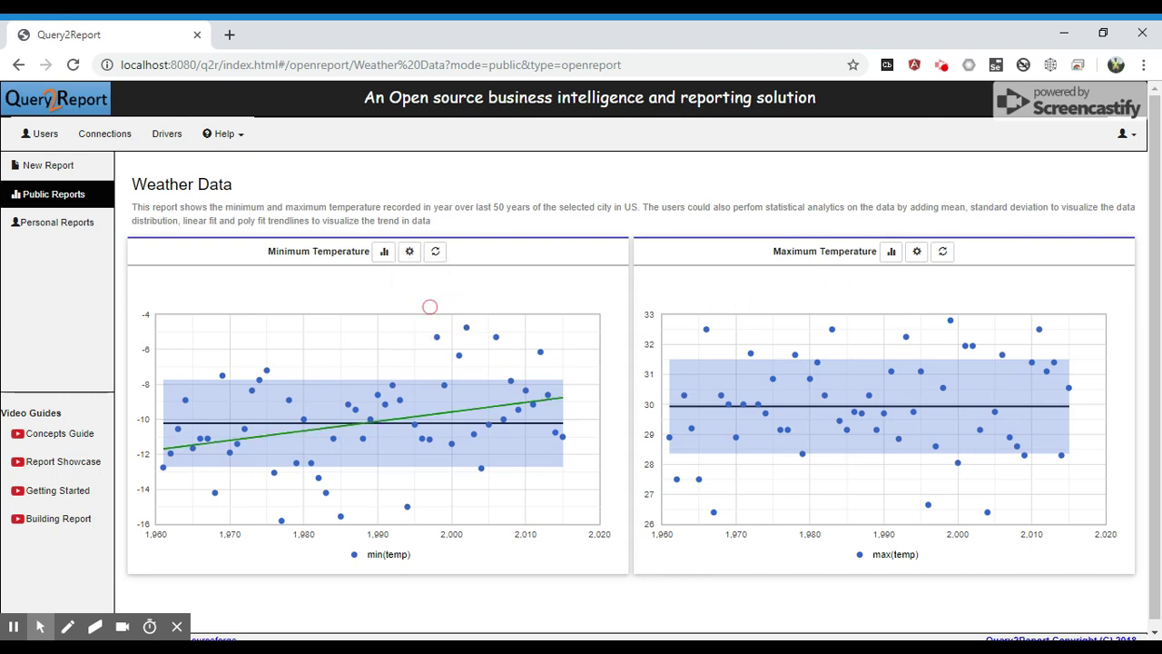
pyautogui.click(915, 252)
pyautogui.click(930, 311)
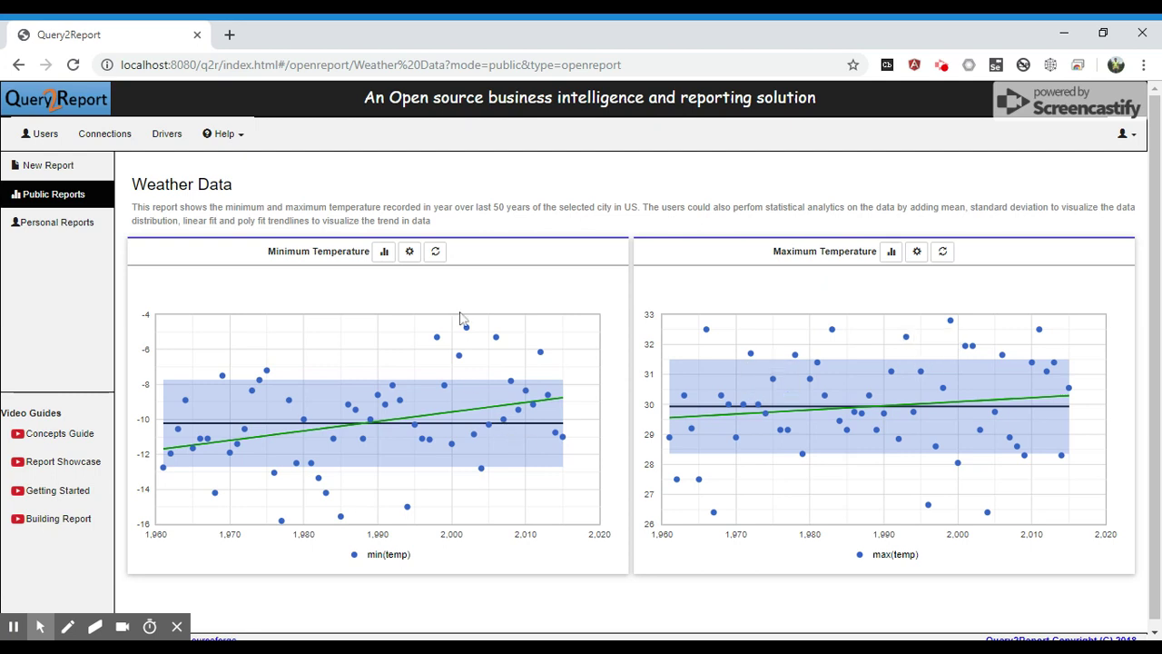
# Add a Polynomial Fit curve to both the min(temp) and max(temp) scatter charts
pyautogui.click(408, 254)
pyautogui.click(423, 324)
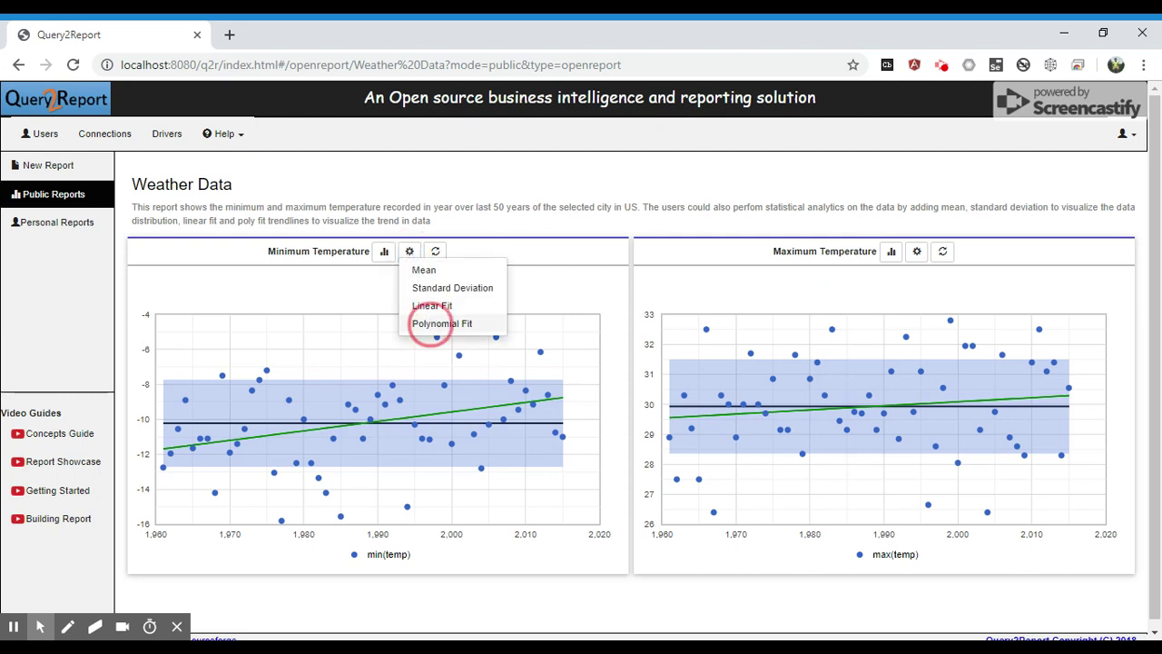
pyautogui.click(916, 252)
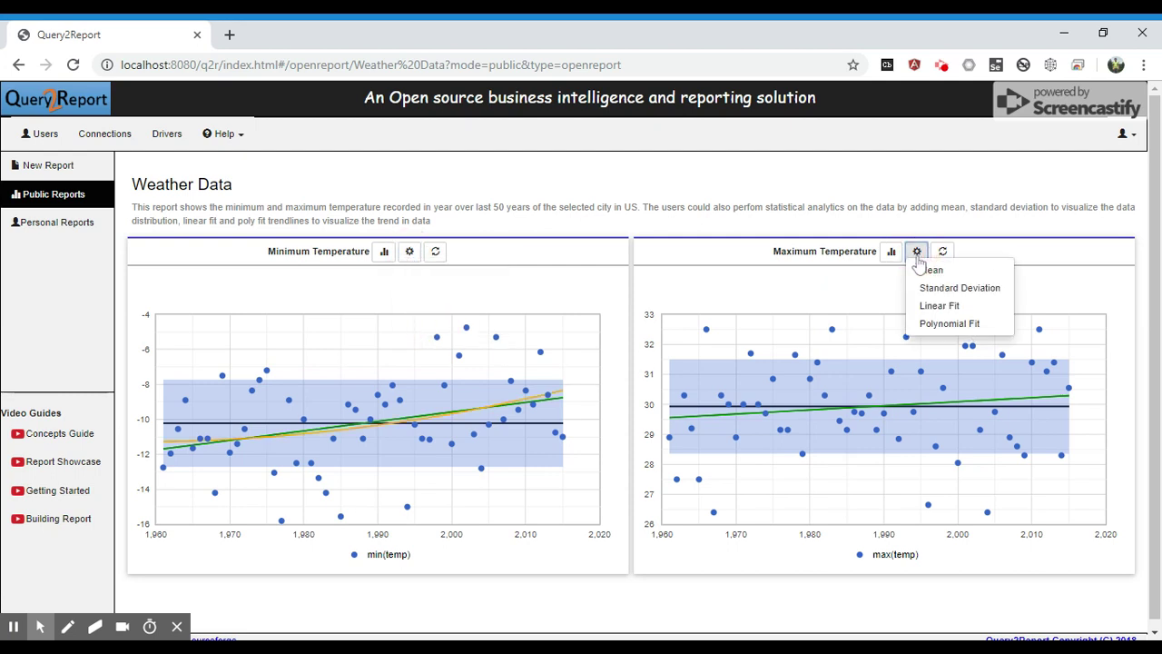
pyautogui.click(945, 324)
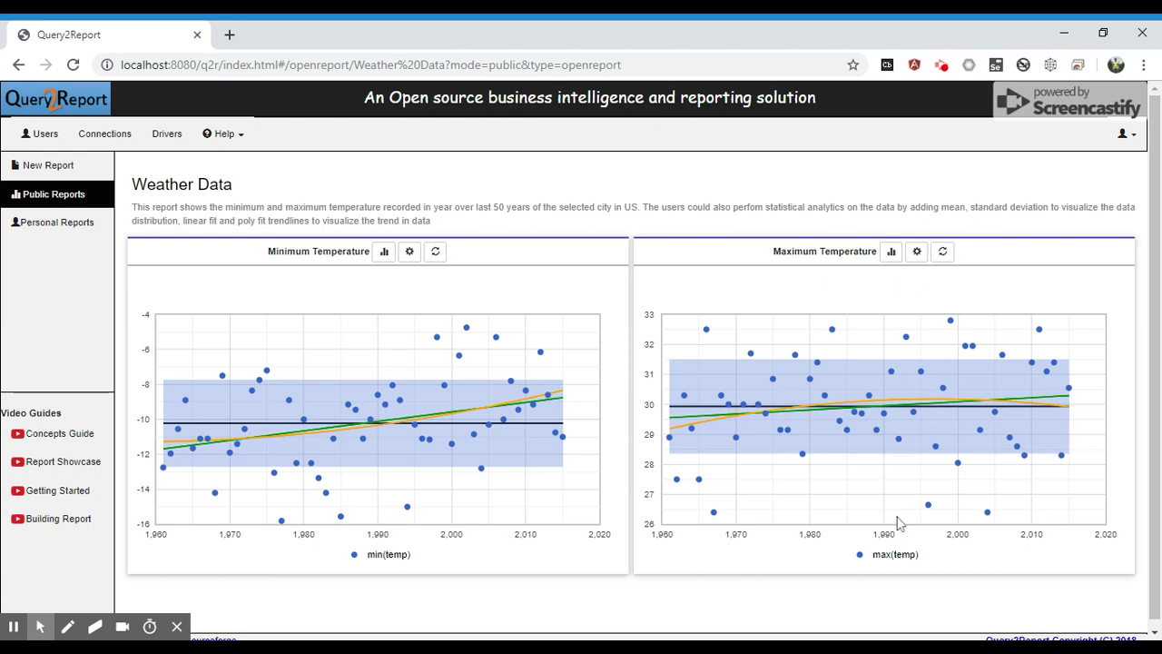